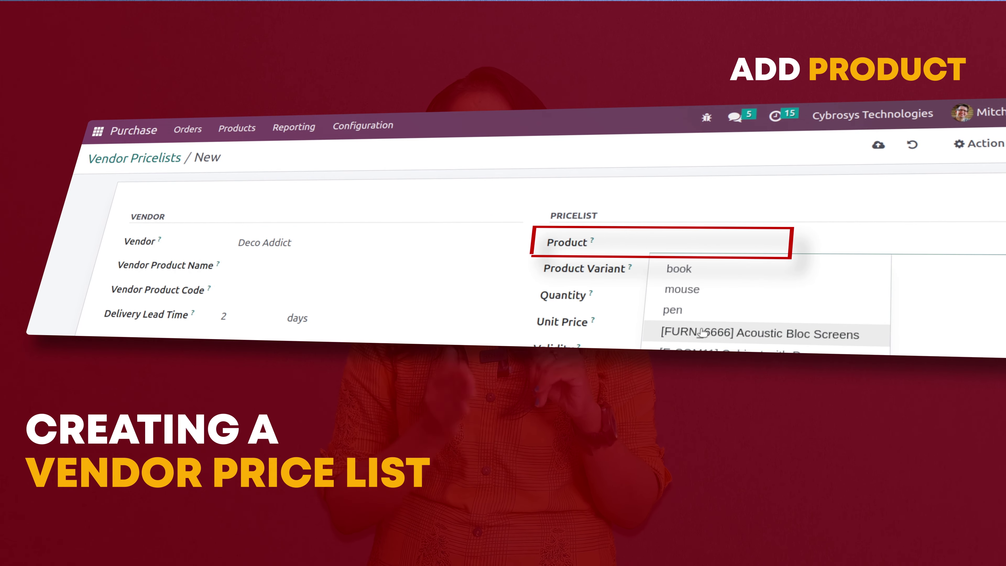
Display the Purchase Requests for Quotation list with its 25 RFQs.
{"action": "left_click", "coordinate": [702, 333]}
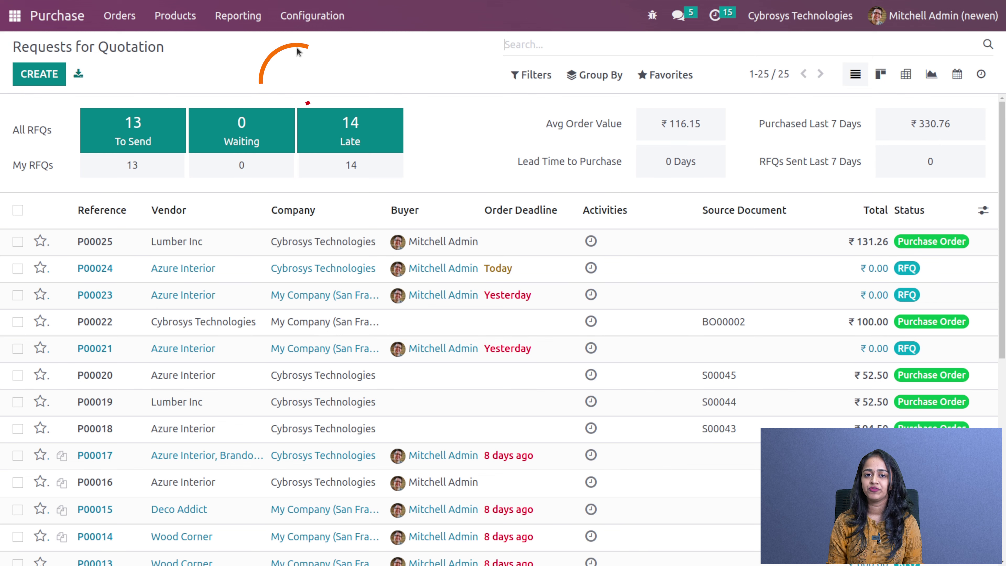
Browse the Vendor Pricelists list and start a new blank pricelist entry.
{"action": "left_click", "coordinate": [312, 16]}
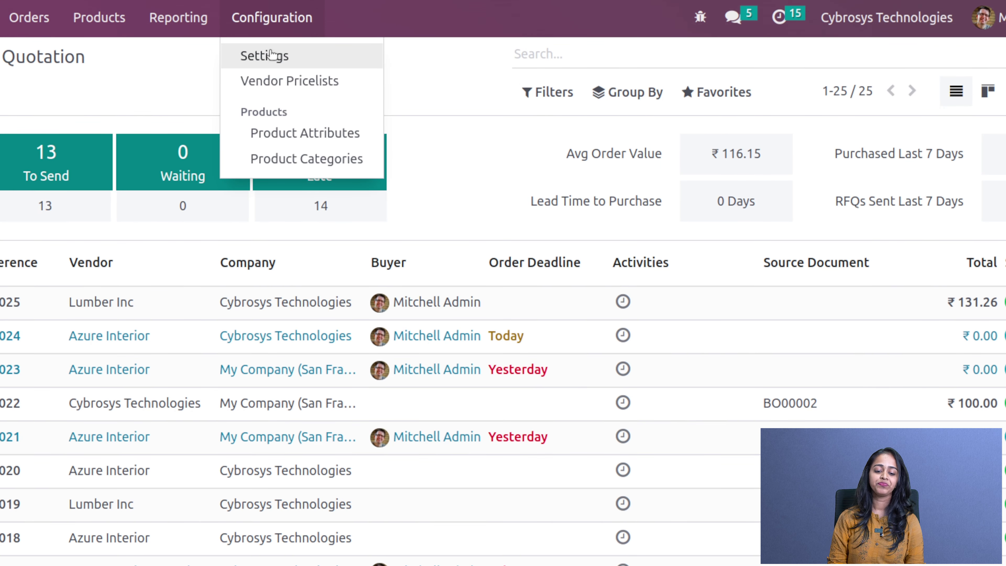
{"action": "left_click", "coordinate": [279, 92]}
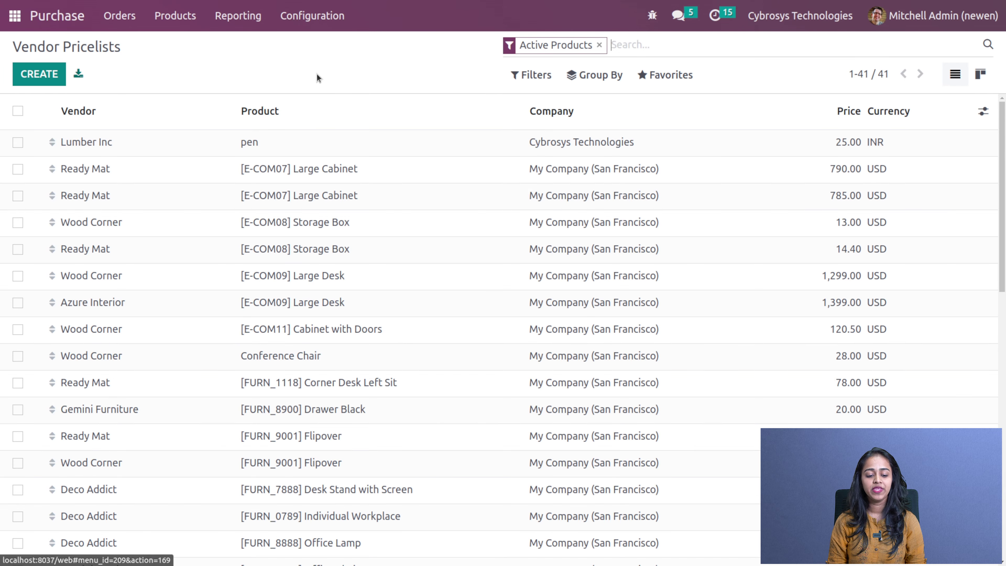
{"action": "scroll", "coordinate": [263, 530], "scroll_direction": "down", "scroll_amount": 10}
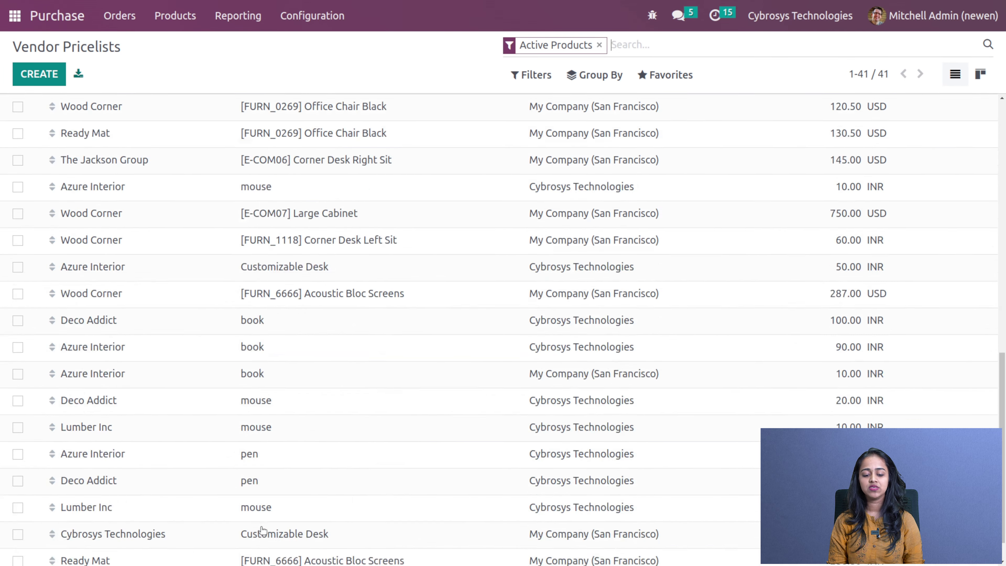
{"action": "scroll", "coordinate": [263, 530], "scroll_direction": "up", "scroll_amount": 10}
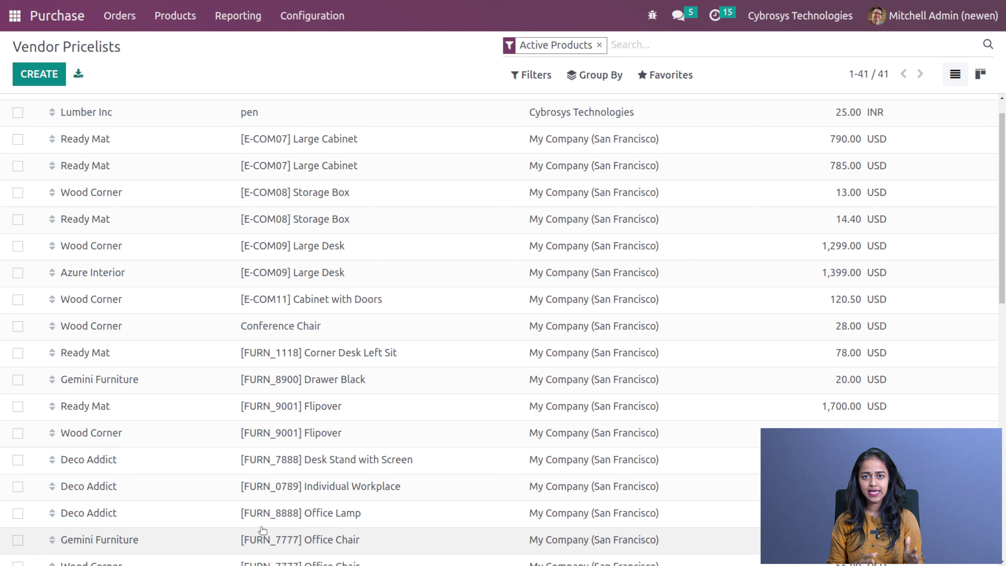
{"action": "left_click", "coordinate": [36, 77]}
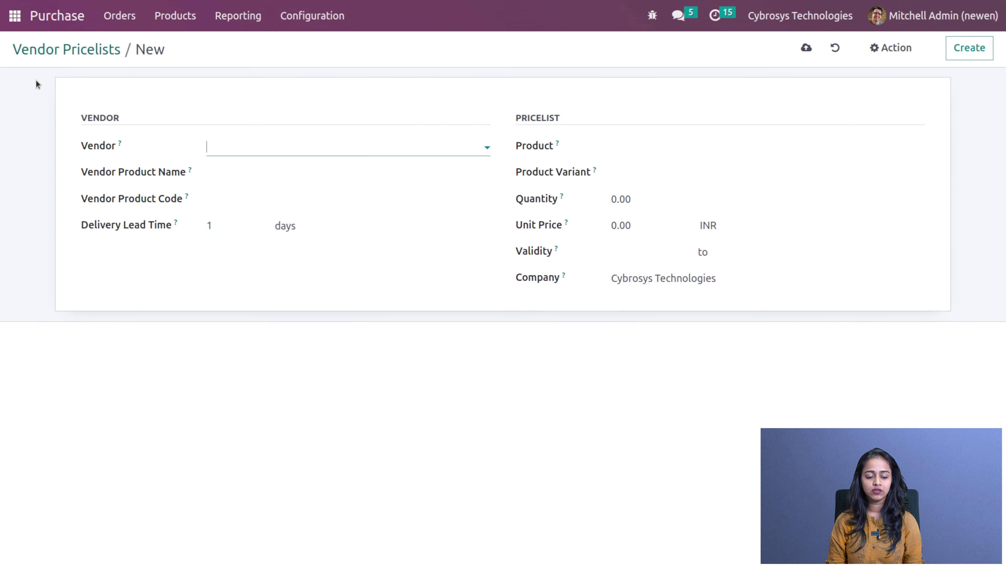
Choose Deco Addict as the vendor with a 2-day delivery lead time.
{"action": "left_click", "coordinate": [228, 146]}
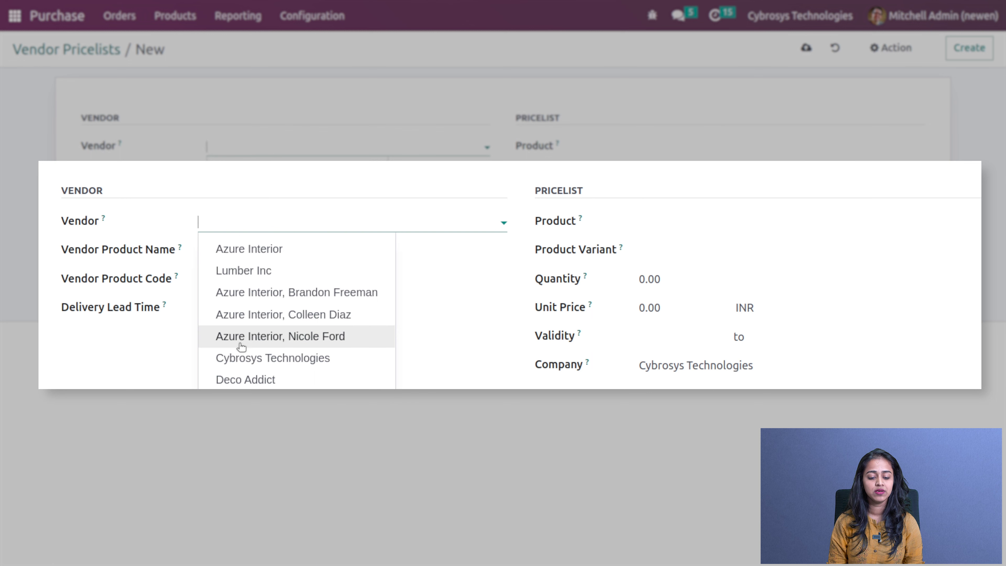
{"action": "left_click", "coordinate": [244, 380]}
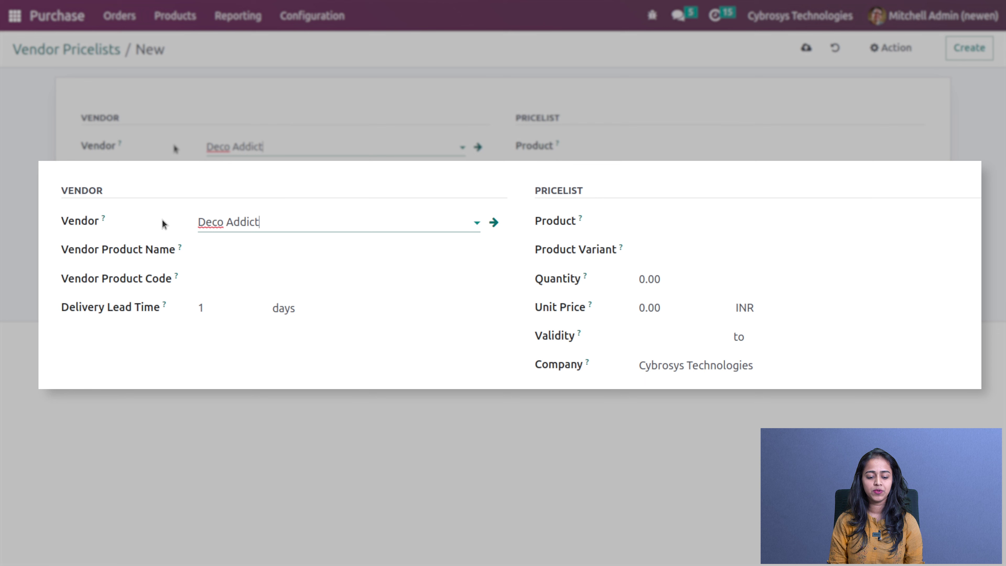
{"action": "mouse_move", "coordinate": [182, 248]}
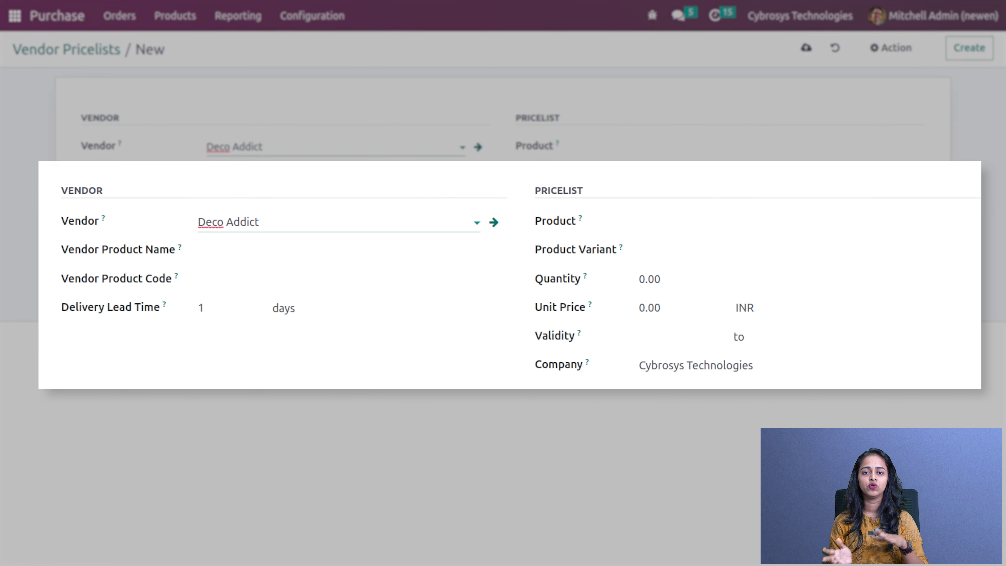
{"action": "left_click", "coordinate": [214, 306]}
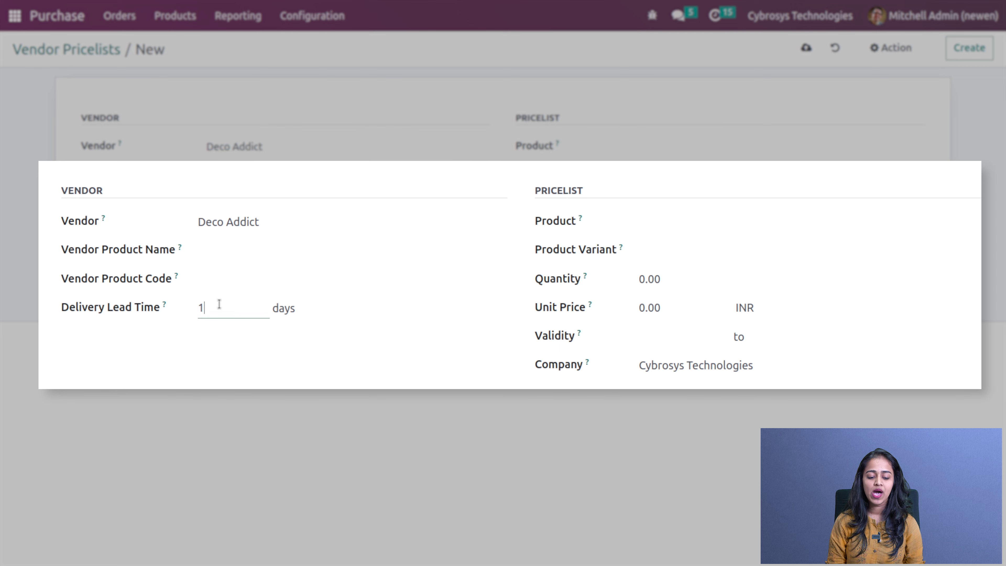
{"action": "type", "text": "2"}
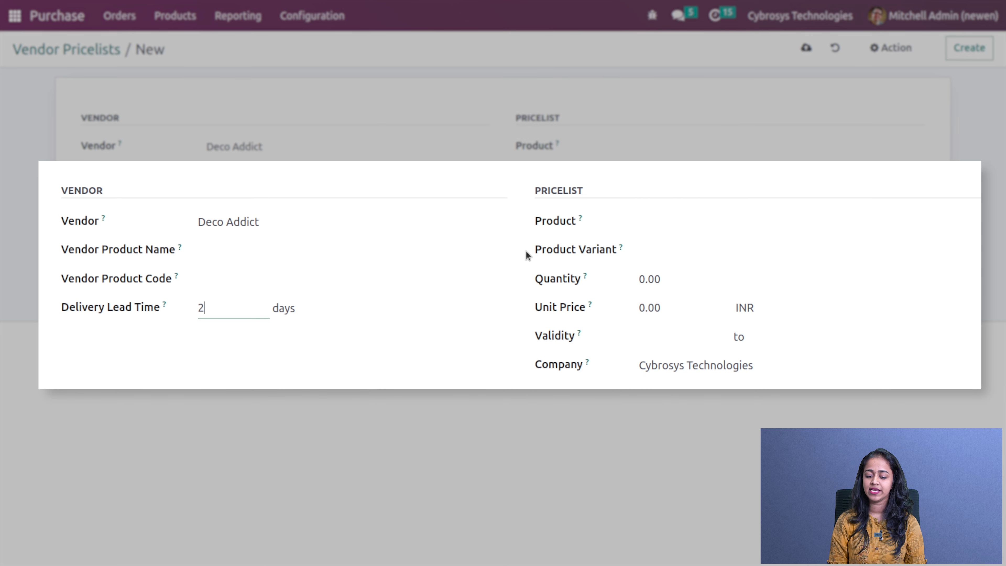
{"action": "left_click", "coordinate": [735, 221]}
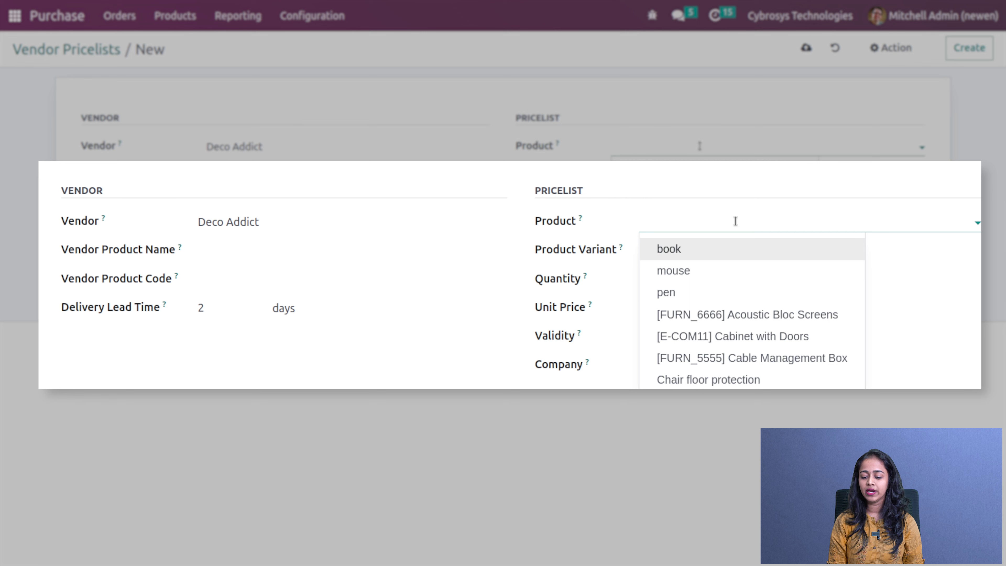
Price [FURN_6666] Acoustic Bloc Screens at 50.00 INR for a quantity of 15.
{"action": "left_click", "coordinate": [696, 314]}
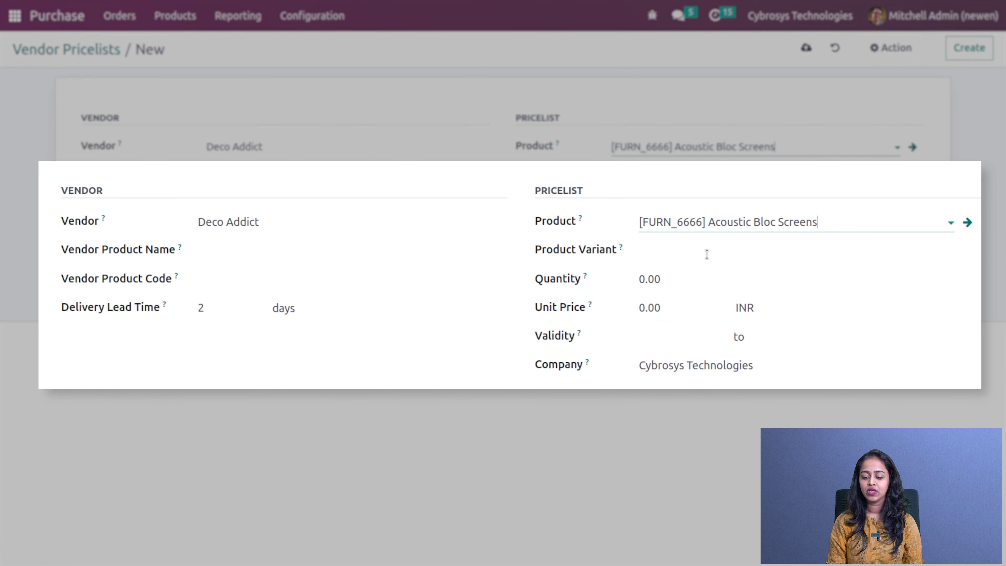
{"action": "left_click", "coordinate": [673, 253]}
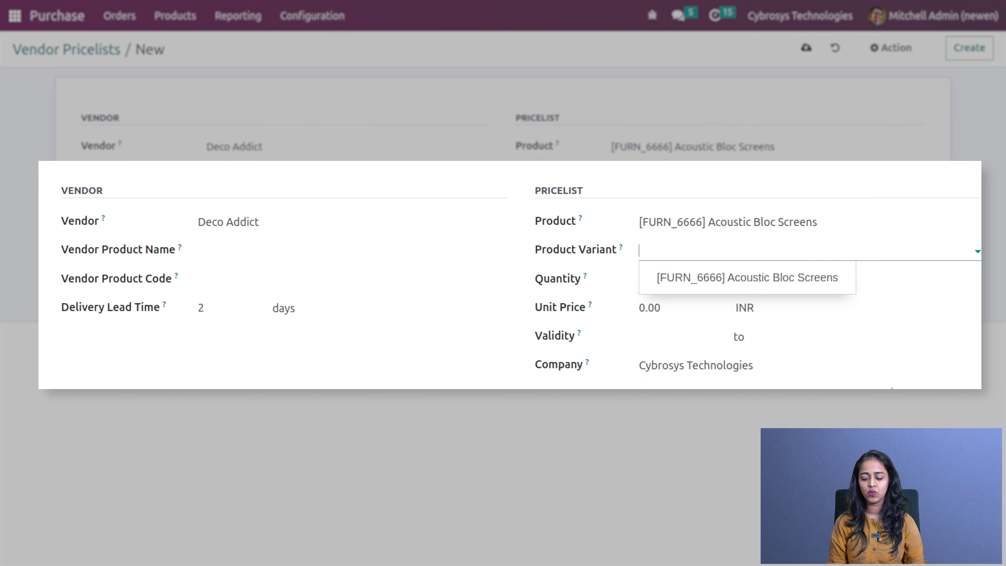
{"action": "left_click", "coordinate": [864, 365]}
{"action": "left_click", "coordinate": [666, 279]}
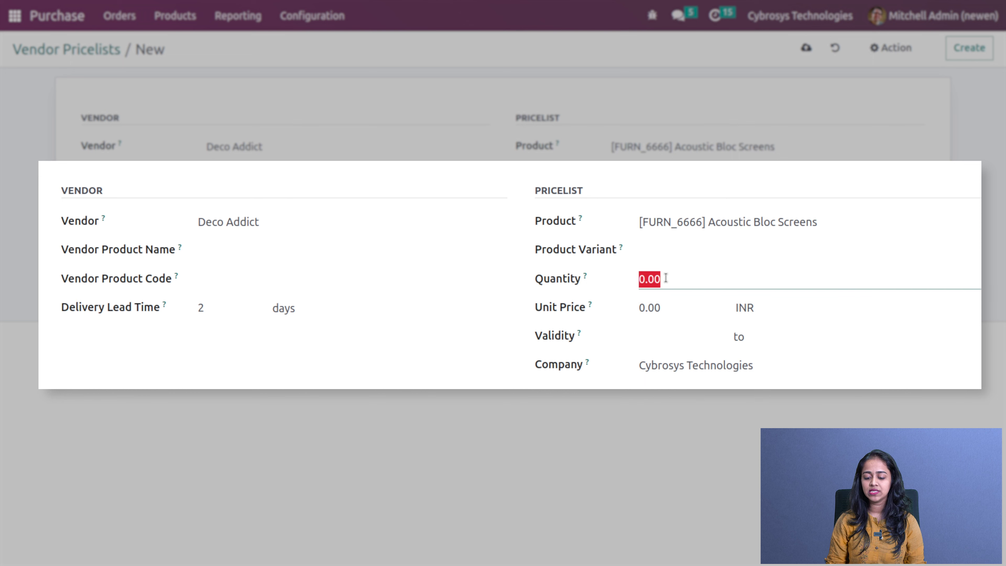
{"action": "type", "text": "515"}
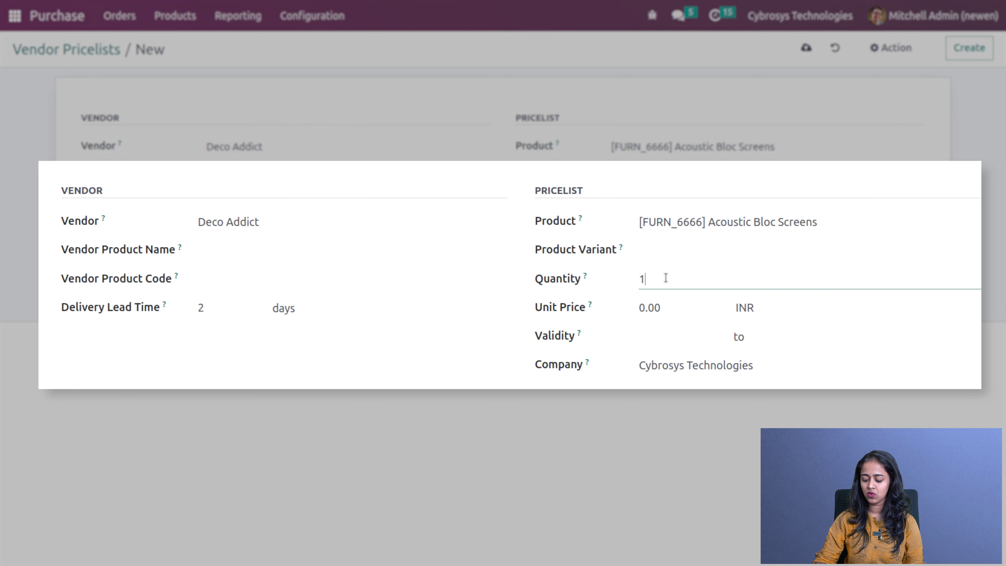
{"action": "left_click", "coordinate": [648, 304]}
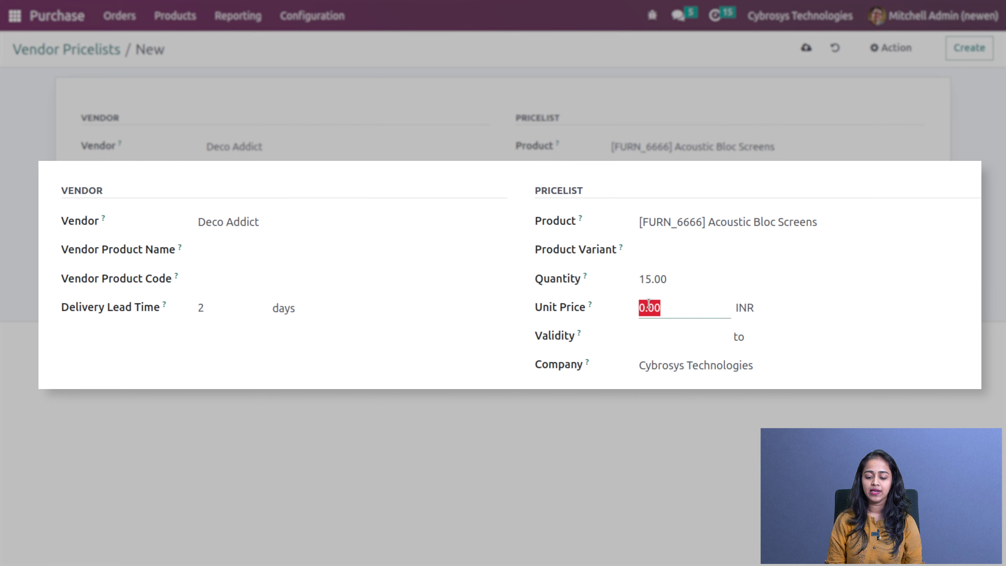
{"action": "type", "text": "50"}
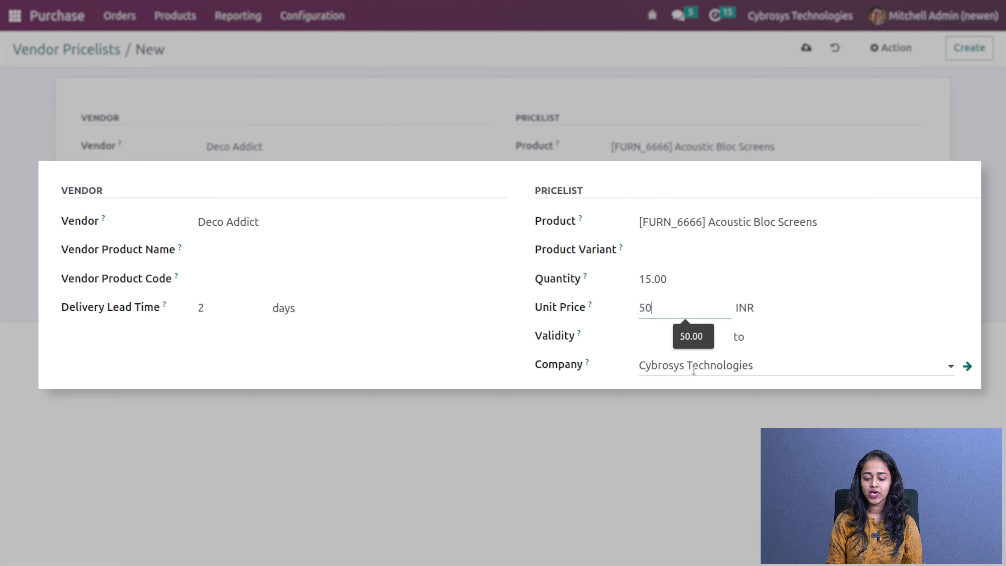
{"action": "left_click", "coordinate": [661, 337]}
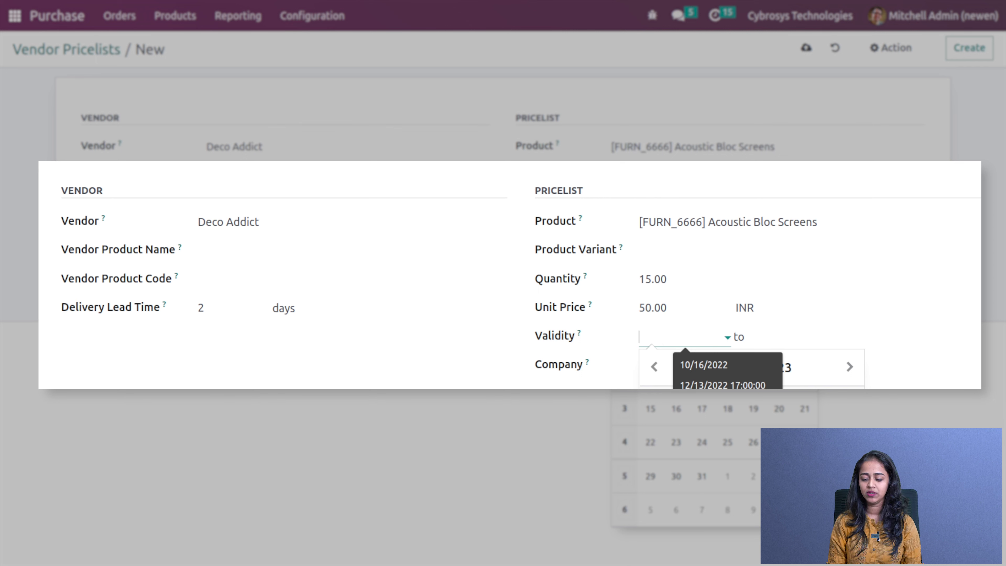
Set validity from 01/06/2023 to 01/31/2023 and save the pricelist entry.
{"action": "left_click", "coordinate": [779, 341]}
{"action": "left_click", "coordinate": [825, 336]}
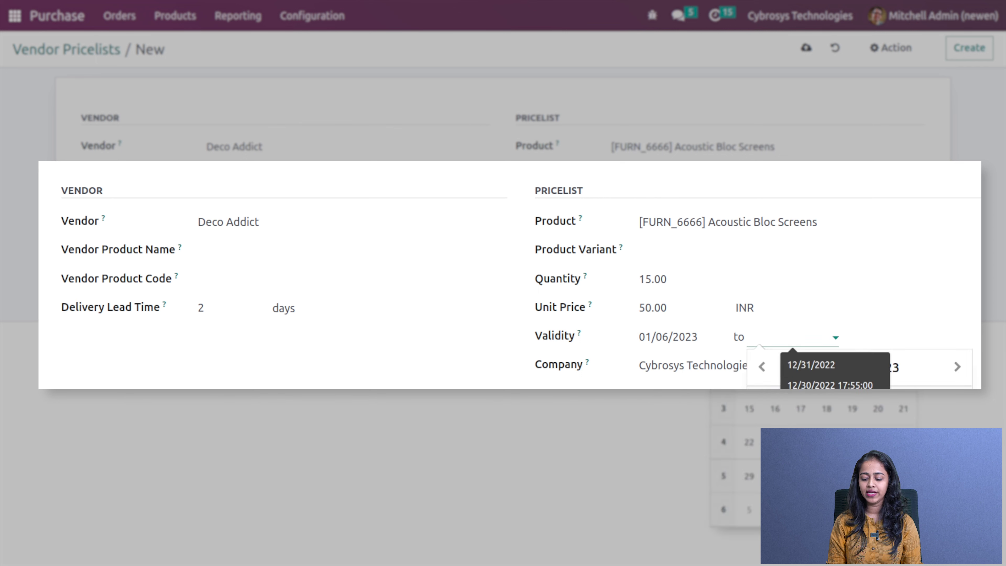
{"action": "left_click", "coordinate": [801, 476]}
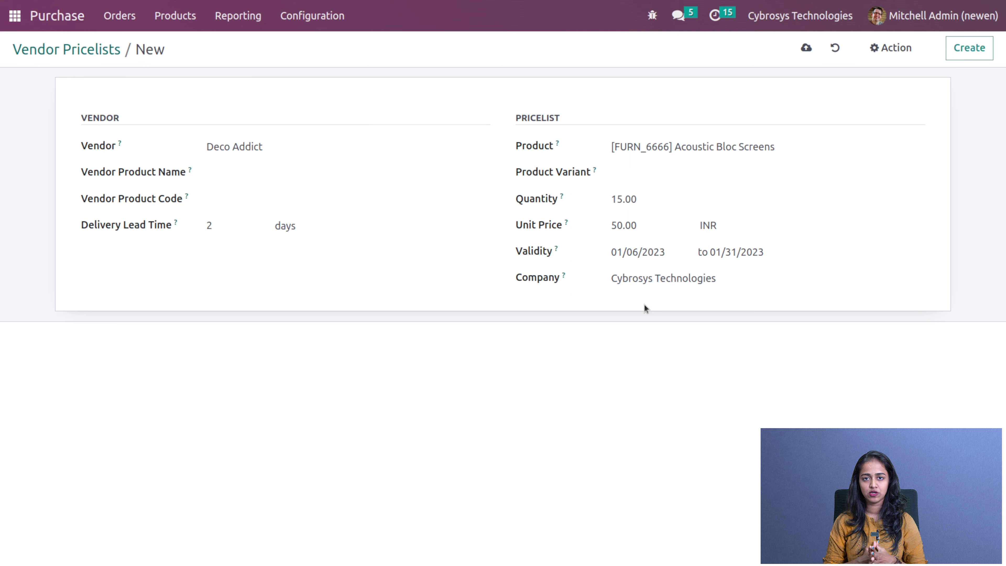
{"action": "left_click", "coordinate": [807, 48]}
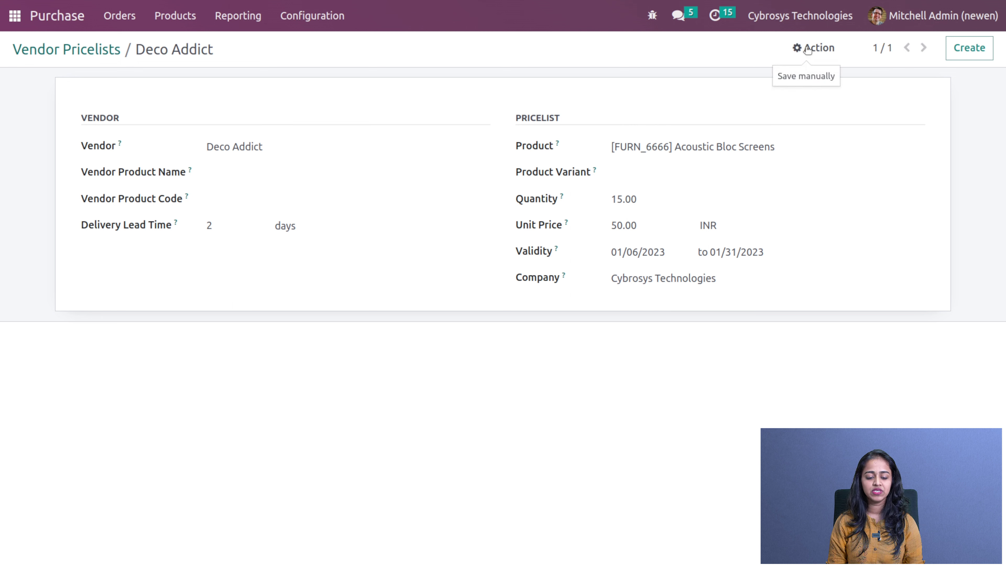
{"action": "left_click", "coordinate": [161, 23]}
Find and open the Acoustic Bloc Screens (FURN_6666) product in the Products catalogue.
{"action": "left_click", "coordinate": [182, 46]}
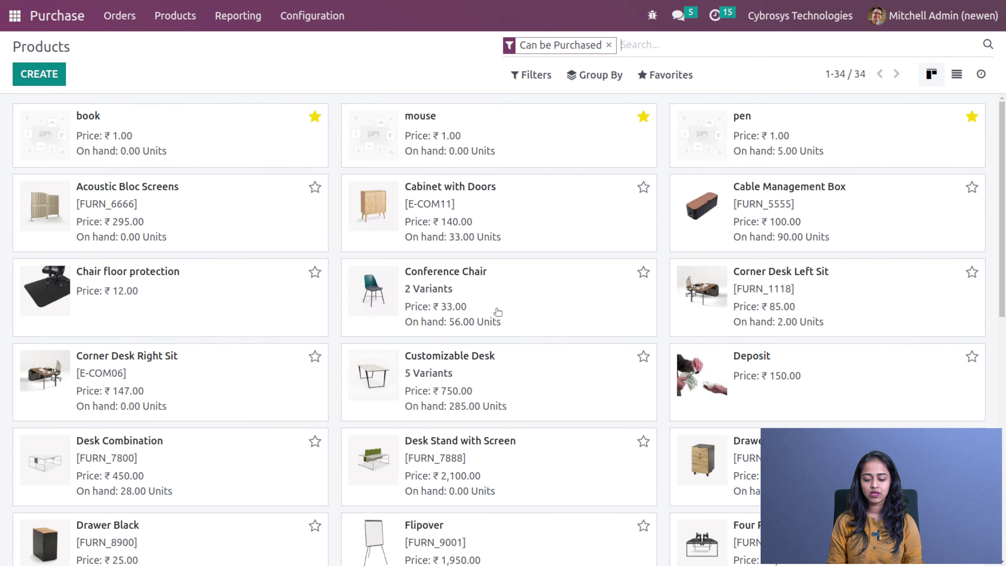
{"action": "scroll", "coordinate": [620, 407], "scroll_direction": "down", "scroll_amount": 10}
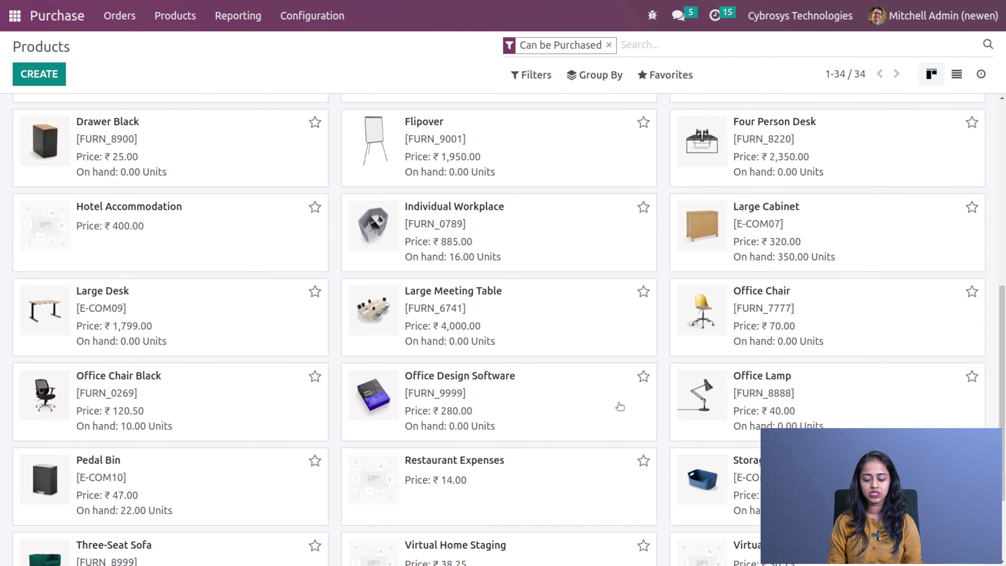
{"action": "scroll", "coordinate": [620, 407], "scroll_direction": "up", "scroll_amount": 10}
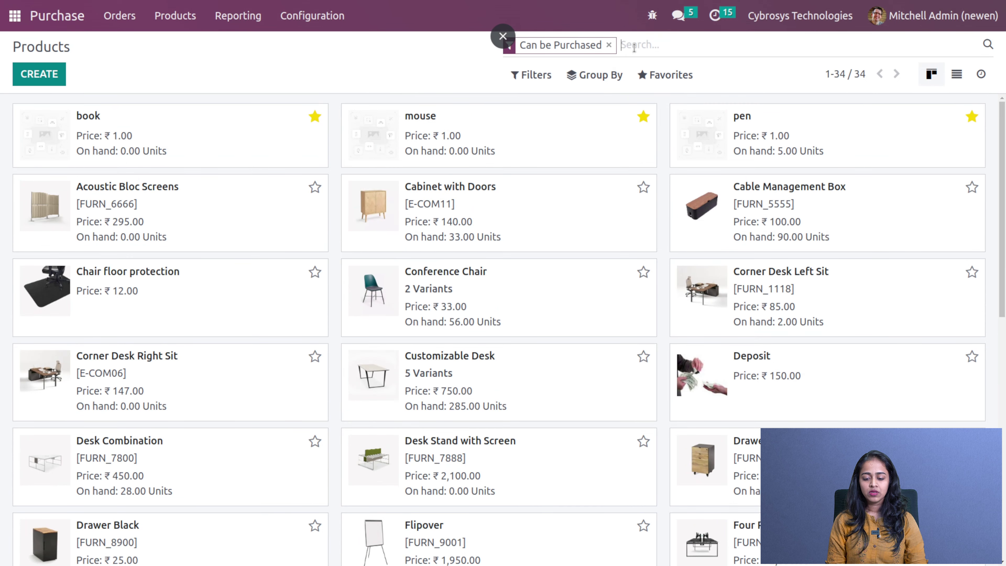
{"action": "type", "text": "accoustic"}
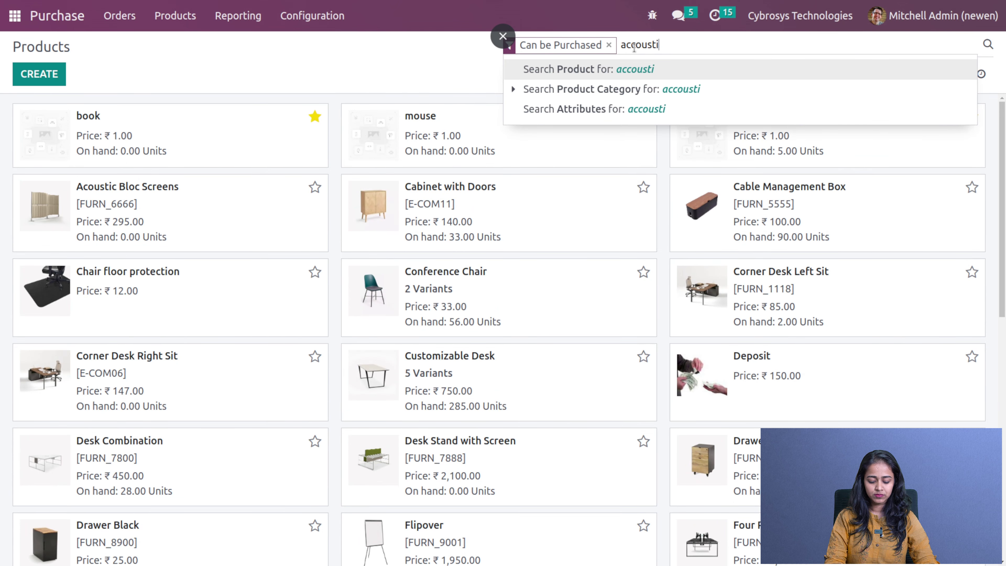
{"action": "key", "text": "Return"}
{"action": "key", "text": "BackSpace"}
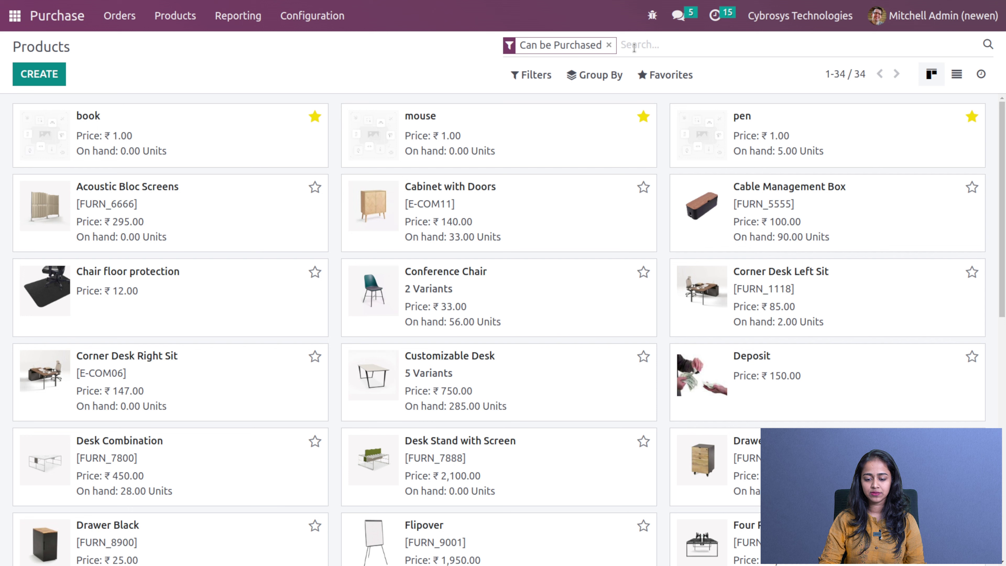
{"action": "left_click", "coordinate": [184, 218]}
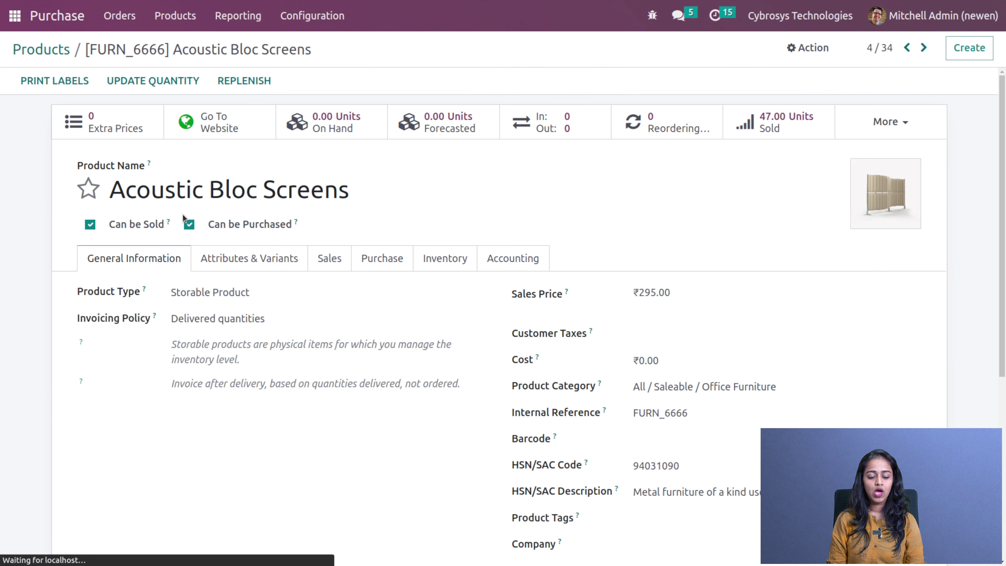
View the product's Purchase tab listing Deco Addict at 50.00 INR for 15 units.
{"action": "left_click", "coordinate": [373, 263]}
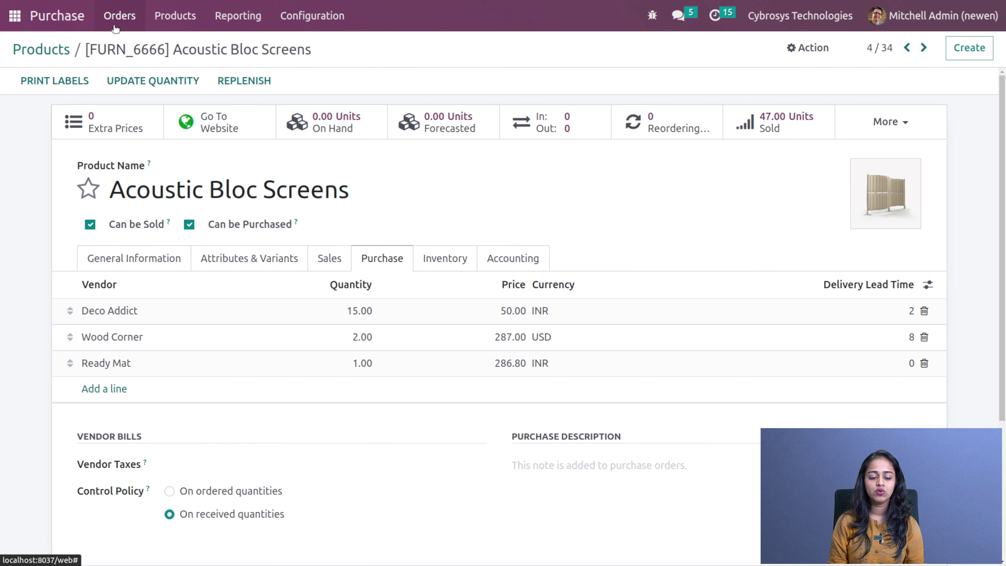
{"action": "left_click", "coordinate": [120, 16]}
Create a new request for quotation with vendor Deco Addict.
{"action": "left_click", "coordinate": [137, 45]}
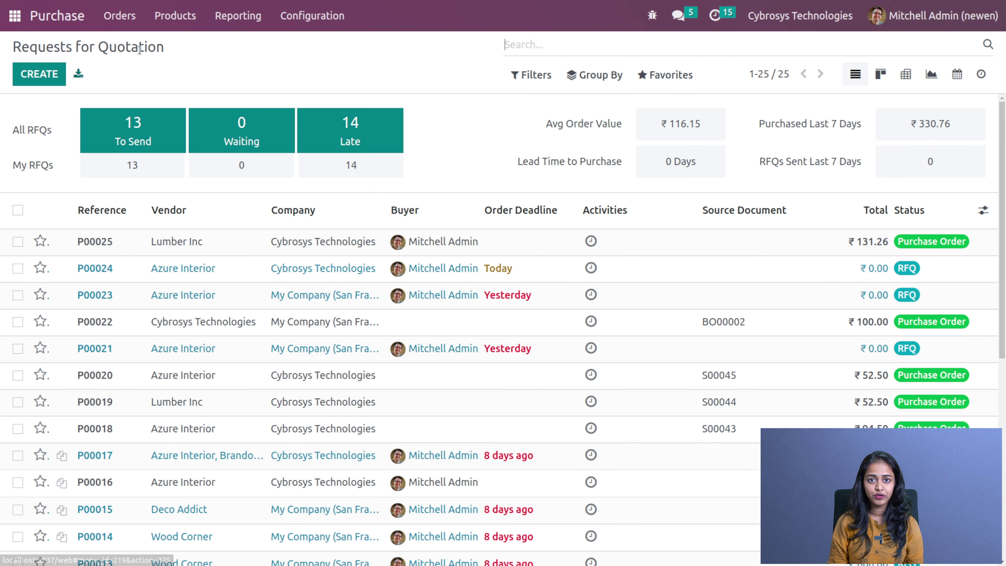
{"action": "left_click", "coordinate": [35, 73]}
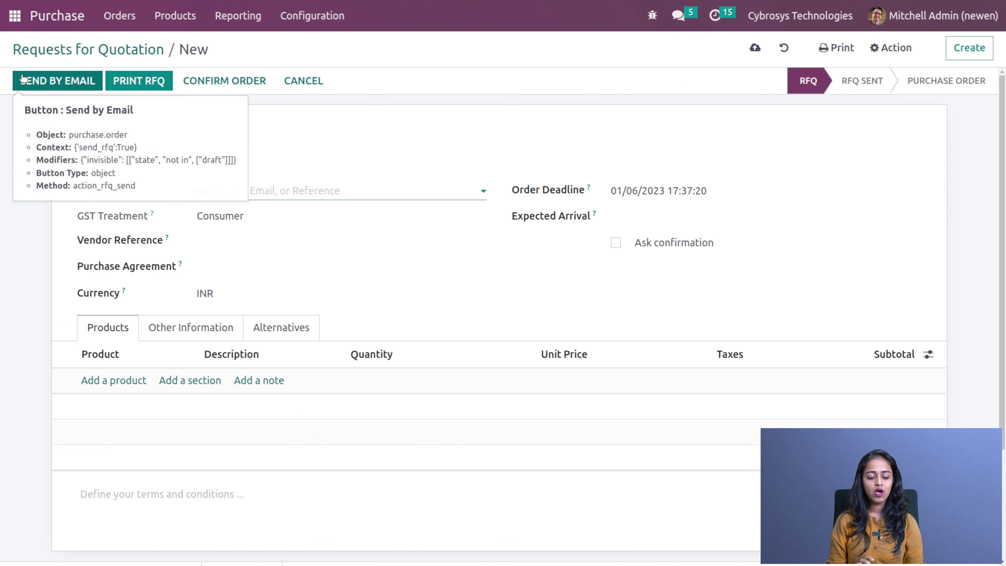
{"action": "left_click", "coordinate": [315, 187]}
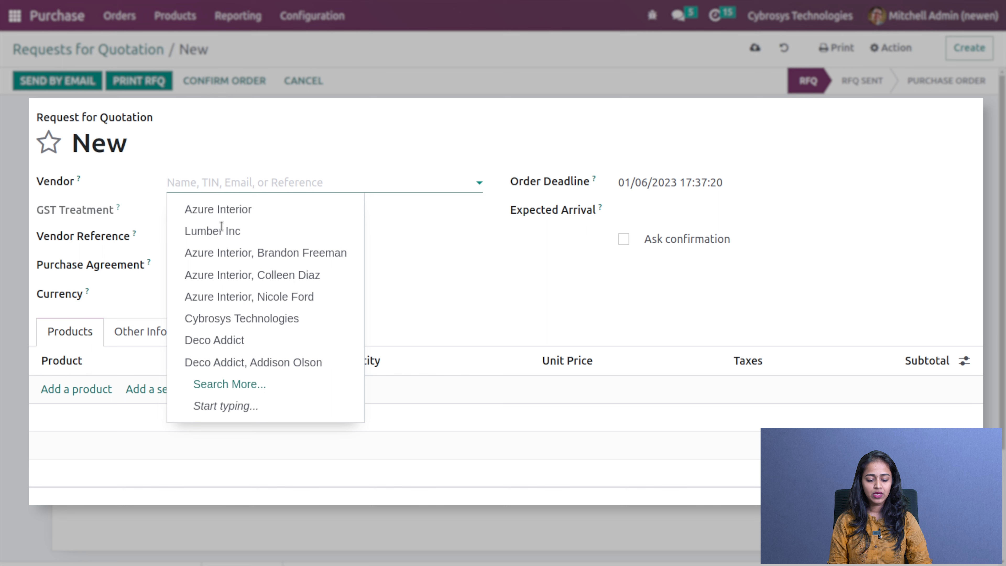
{"action": "left_click", "coordinate": [227, 341]}
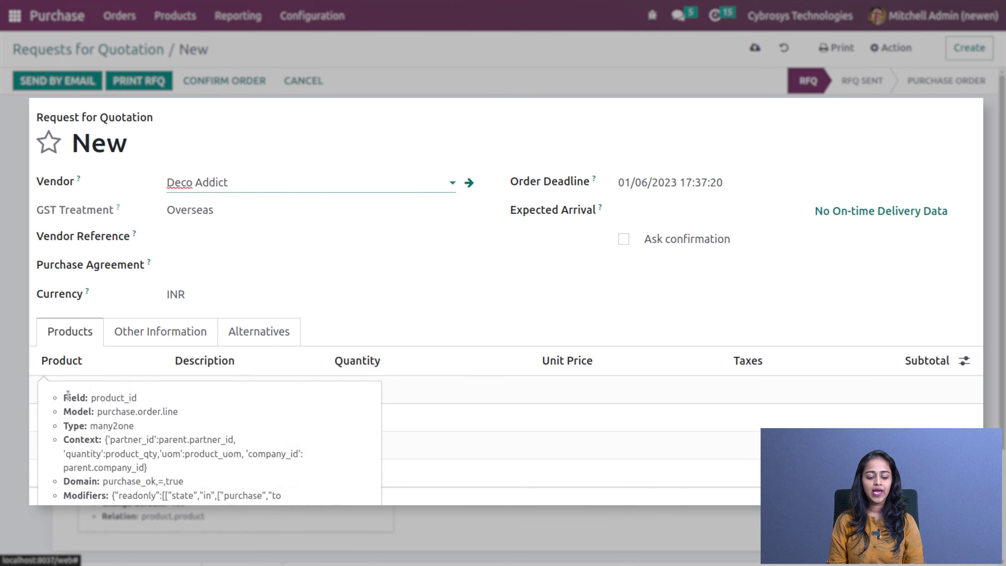
Add Acoustic Bloc Screens, auto-filled at 15 units × 50.00 for ₹750.00.
{"action": "left_click", "coordinate": [67, 386]}
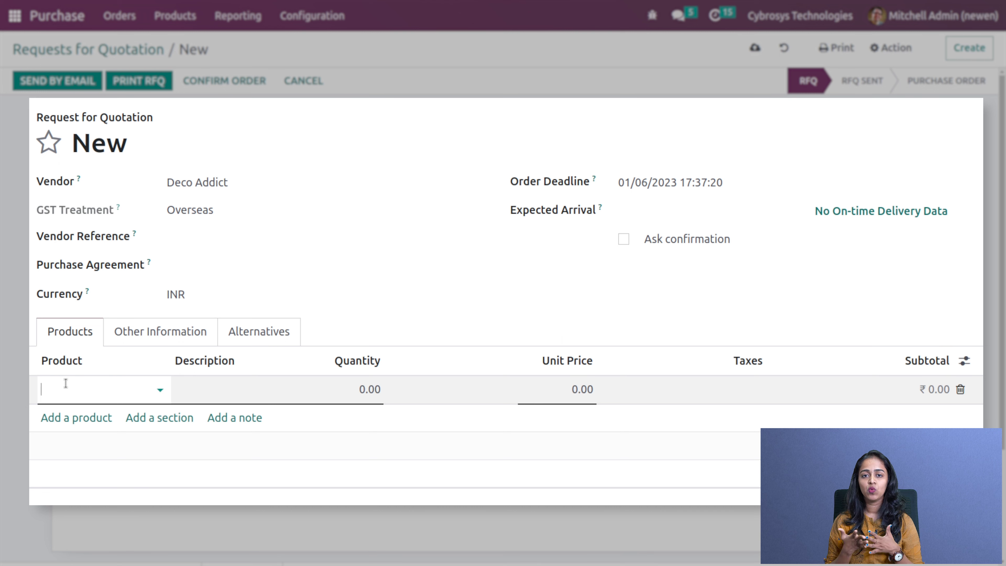
{"action": "type", "text": "acc"}
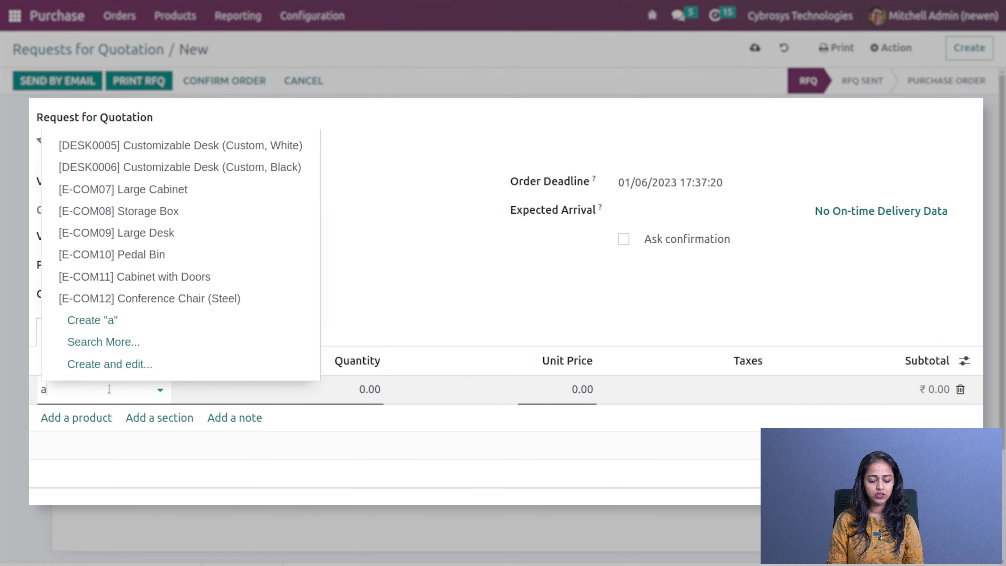
{"action": "key", "text": "BackSpace"}
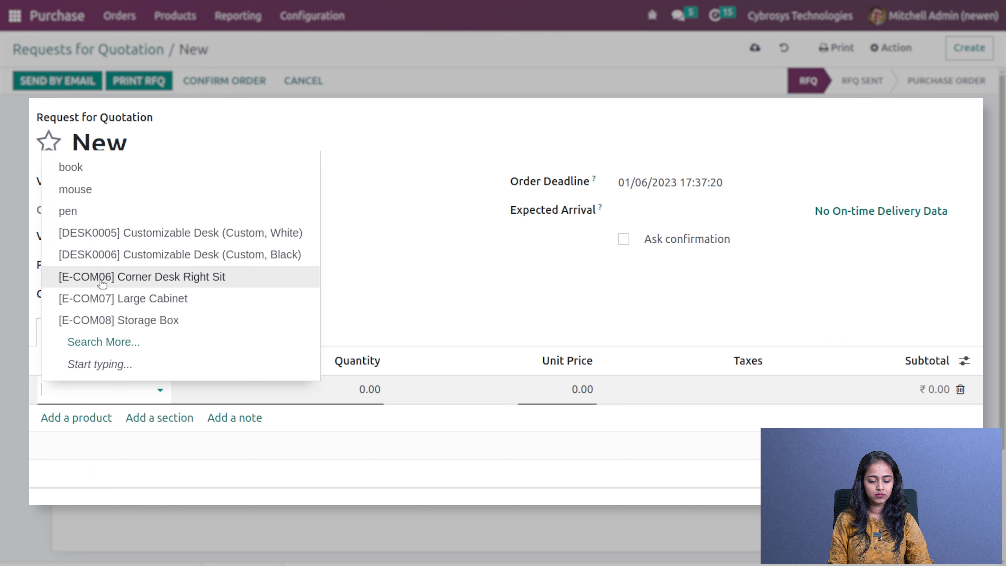
{"action": "type", "text": "blo"}
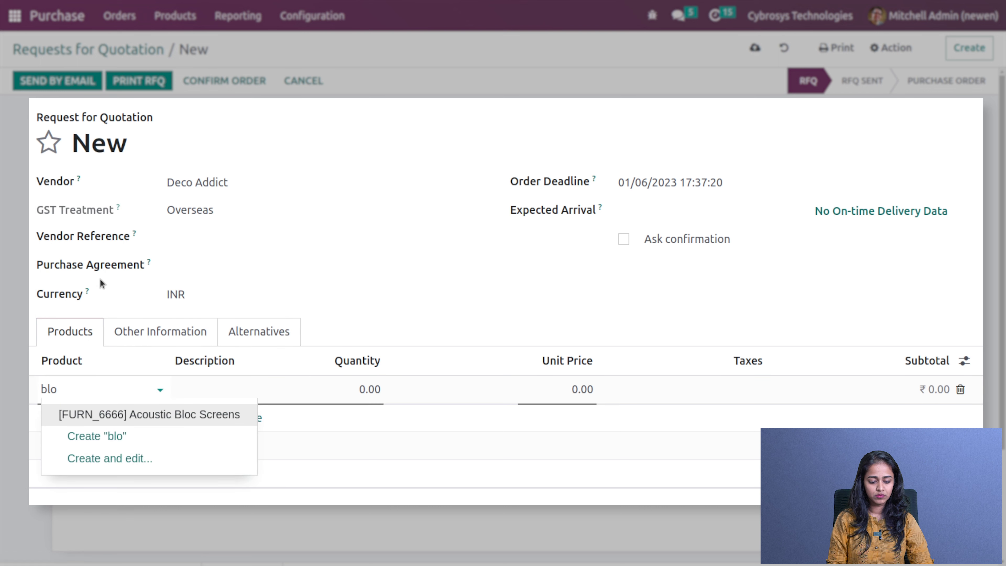
{"action": "left_click", "coordinate": [159, 414]}
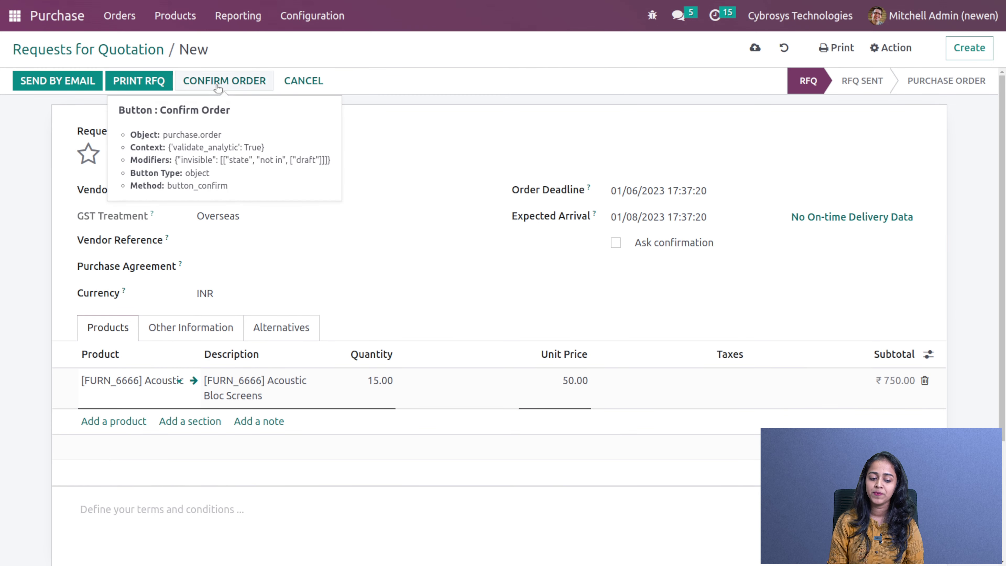
Confirm order P00026 and validate receipt WH/IN/00003 for all 15 units.
{"action": "left_click", "coordinate": [218, 84]}
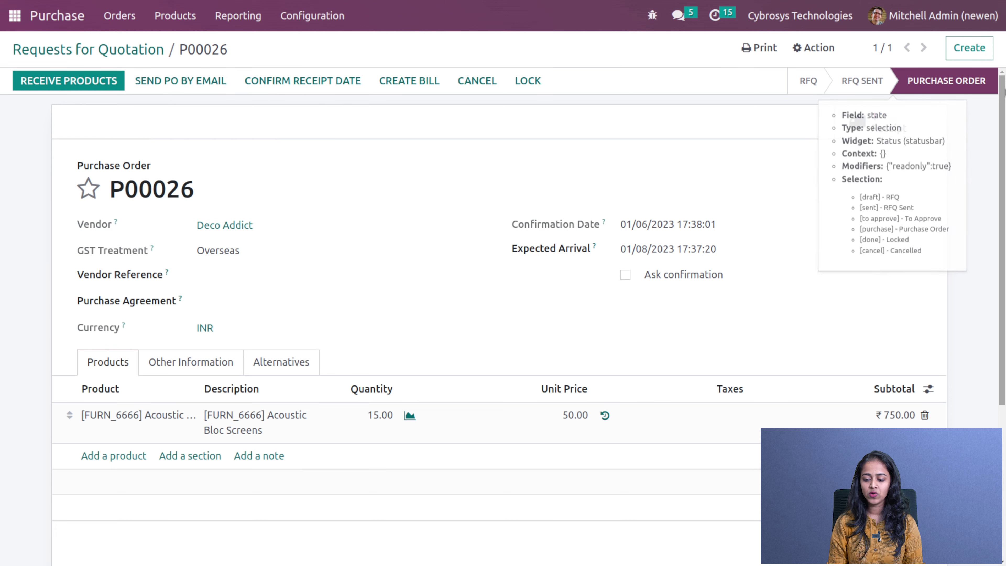
{"action": "left_click", "coordinate": [58, 82]}
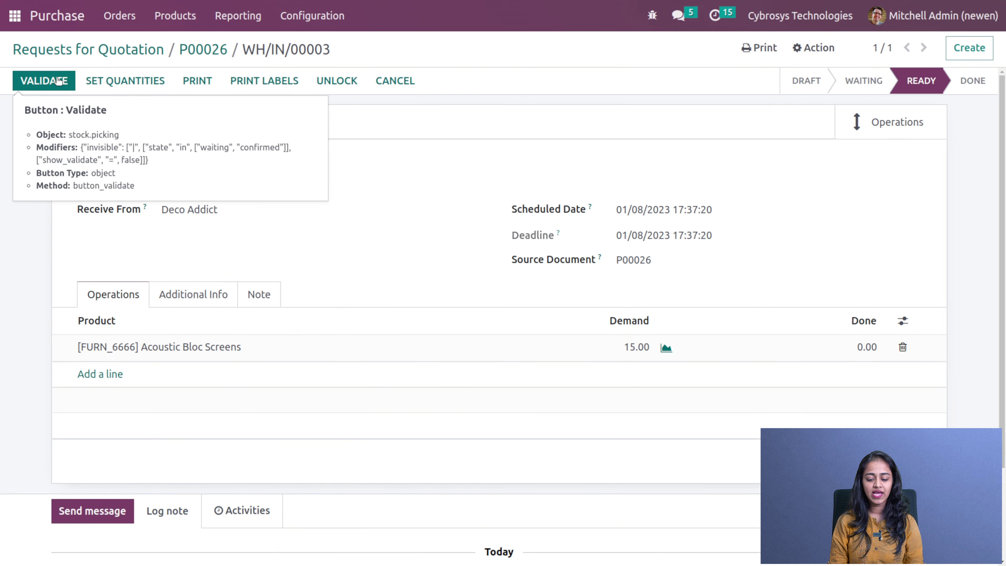
{"action": "left_click", "coordinate": [58, 81]}
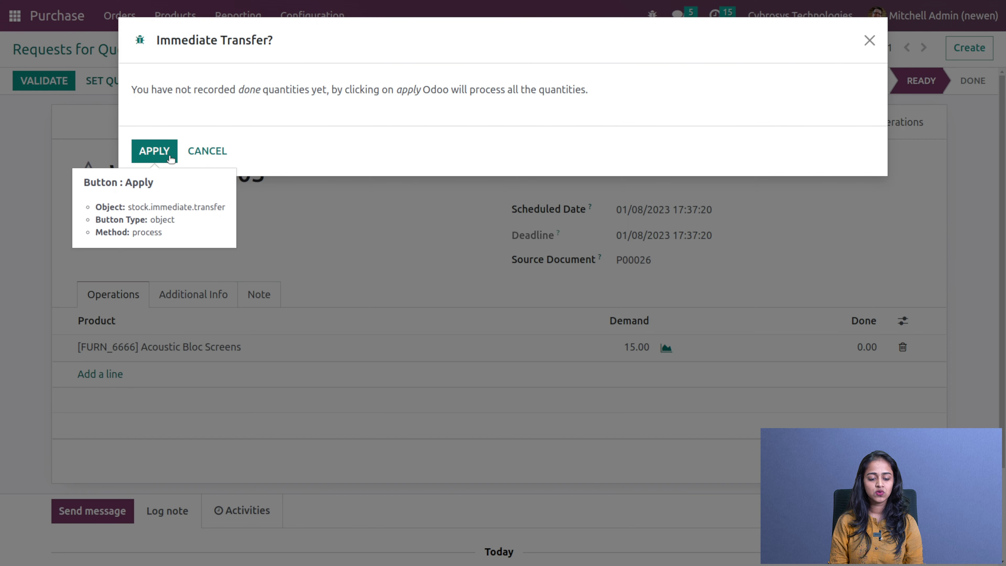
{"action": "left_click", "coordinate": [171, 156]}
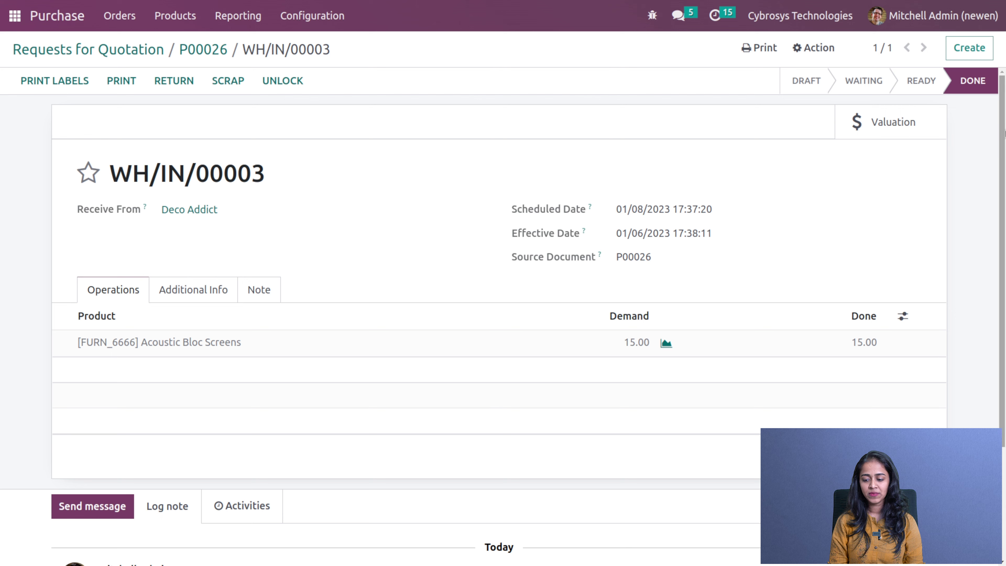
{"action": "left_click", "coordinate": [192, 51]}
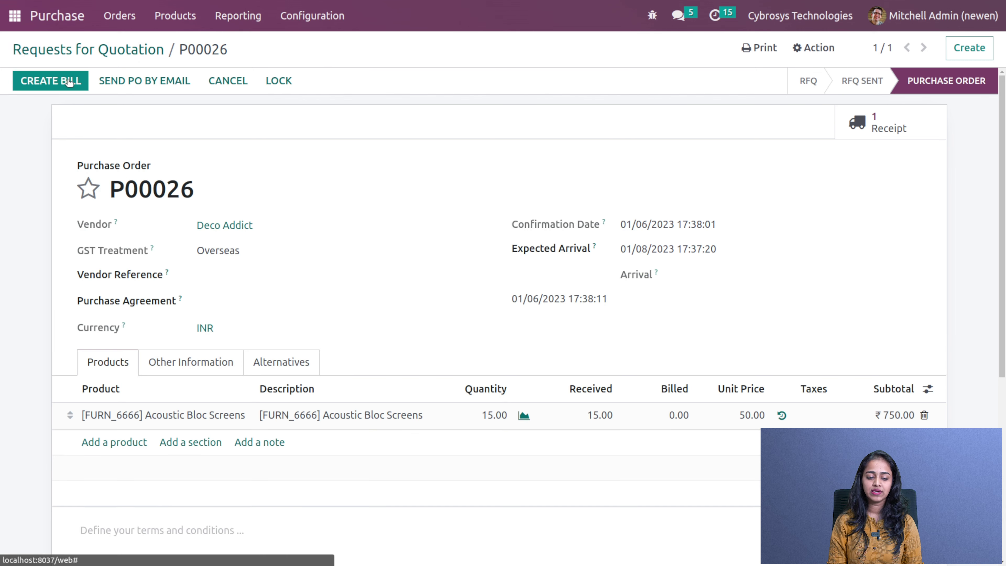
Create and post bill BILL/2023/01/0005 with GST Treatment Consumer, dated 01/06/2023.
{"action": "left_click", "coordinate": [38, 83]}
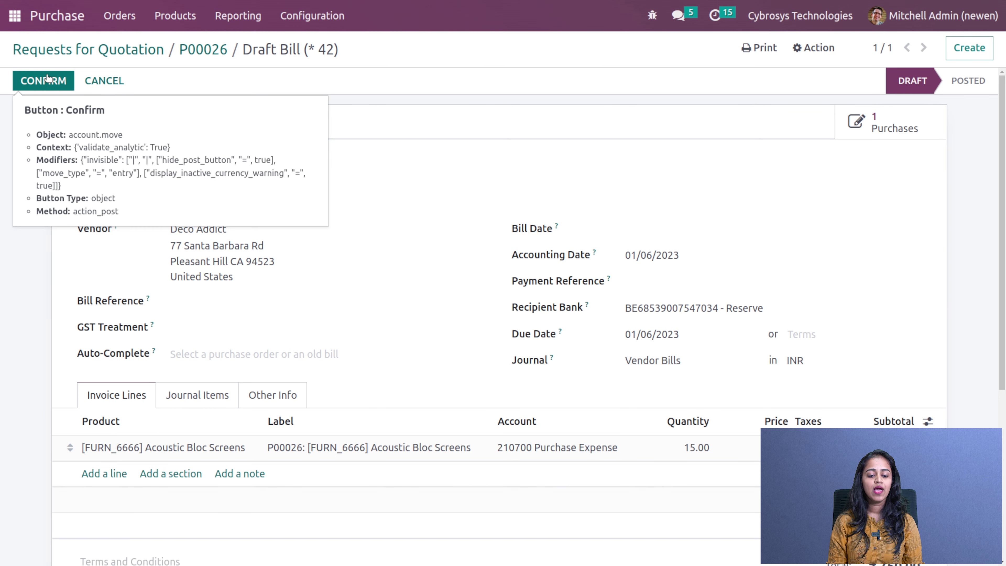
{"action": "left_click", "coordinate": [48, 83]}
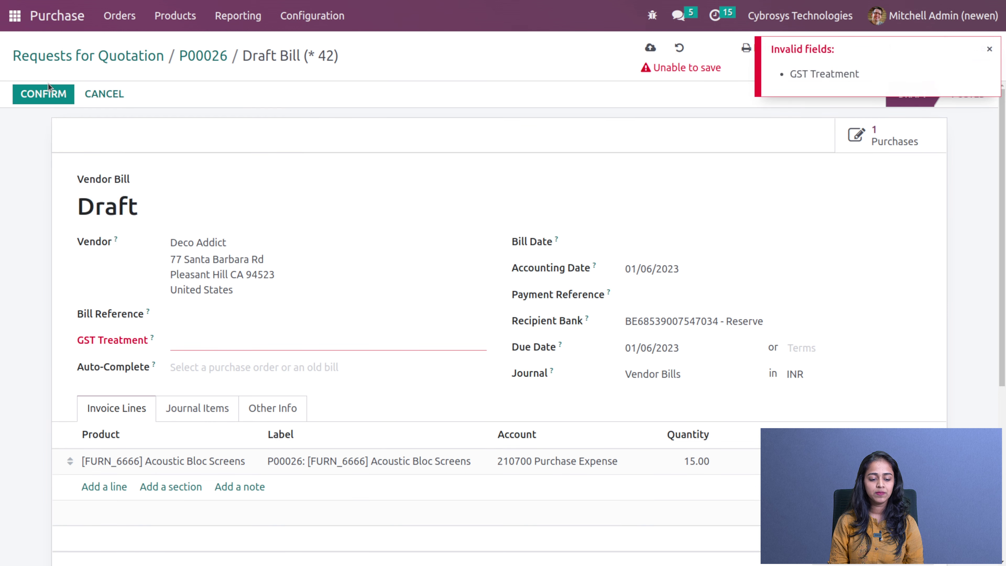
{"action": "left_click", "coordinate": [285, 347]}
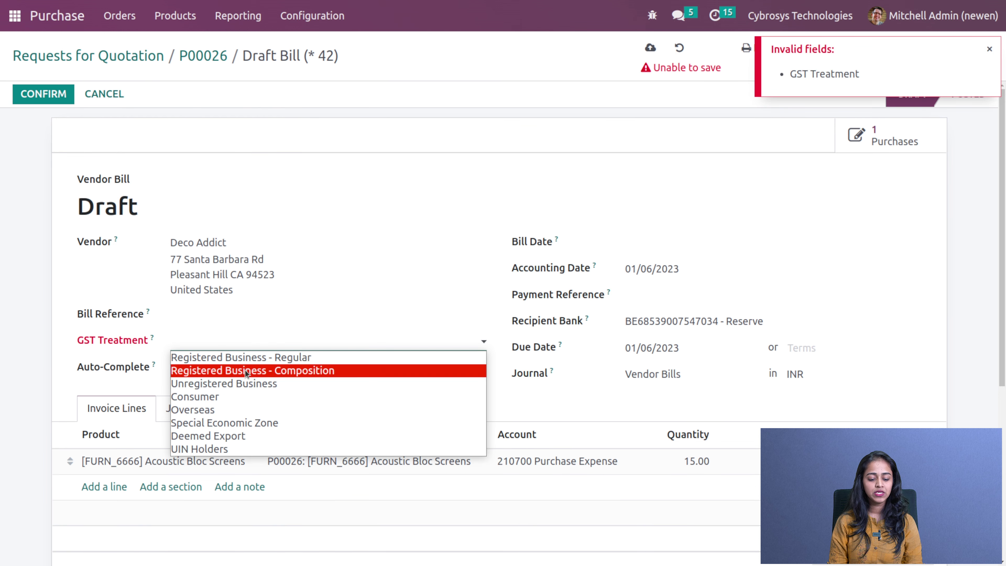
{"action": "left_click", "coordinate": [249, 398]}
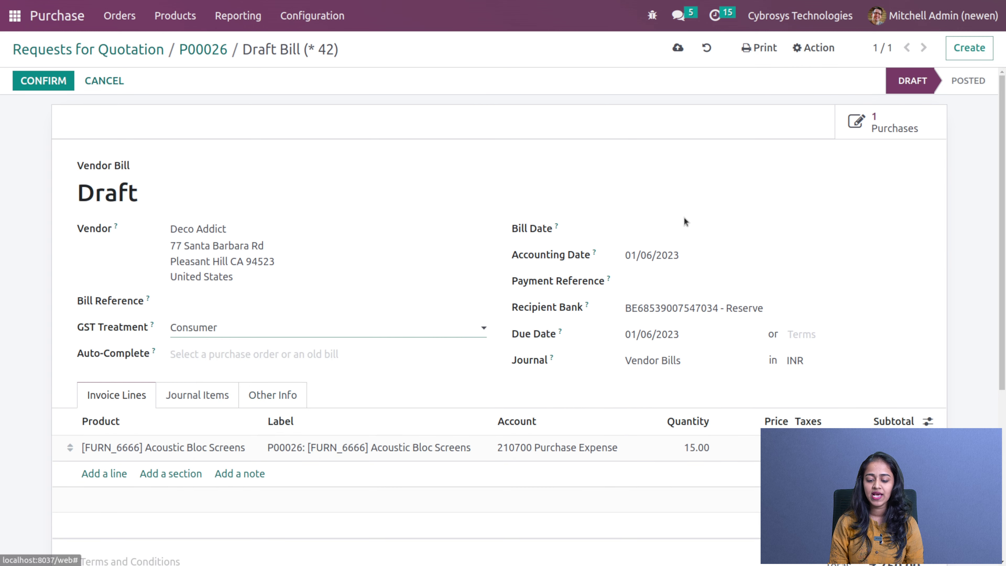
{"action": "left_click", "coordinate": [687, 230]}
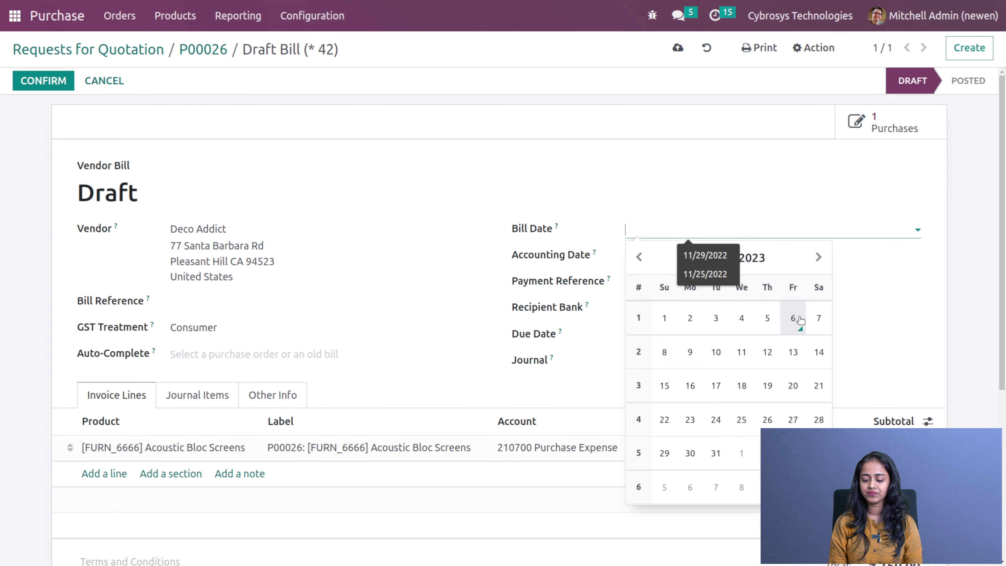
{"action": "left_click", "coordinate": [793, 318]}
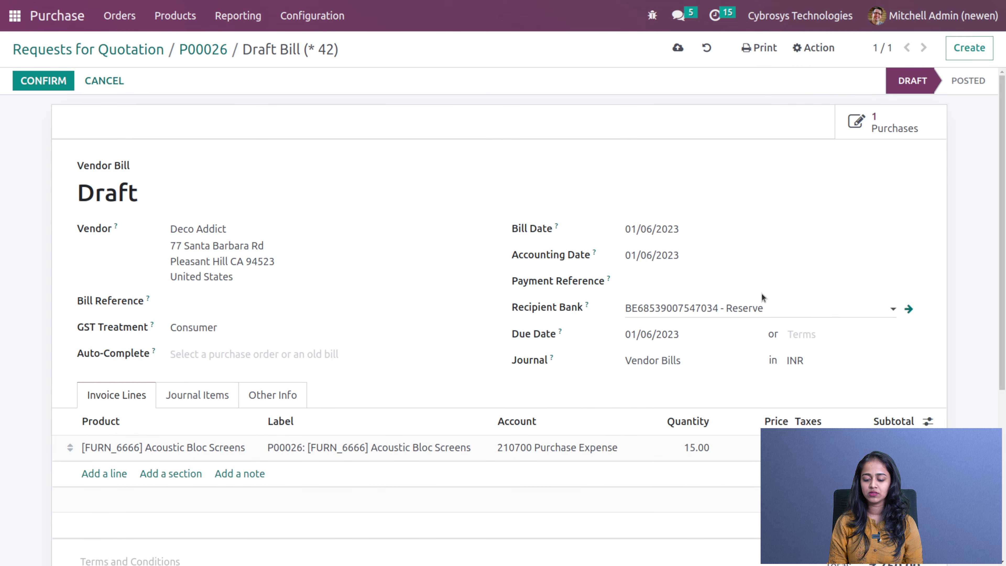
{"action": "left_click", "coordinate": [56, 76]}
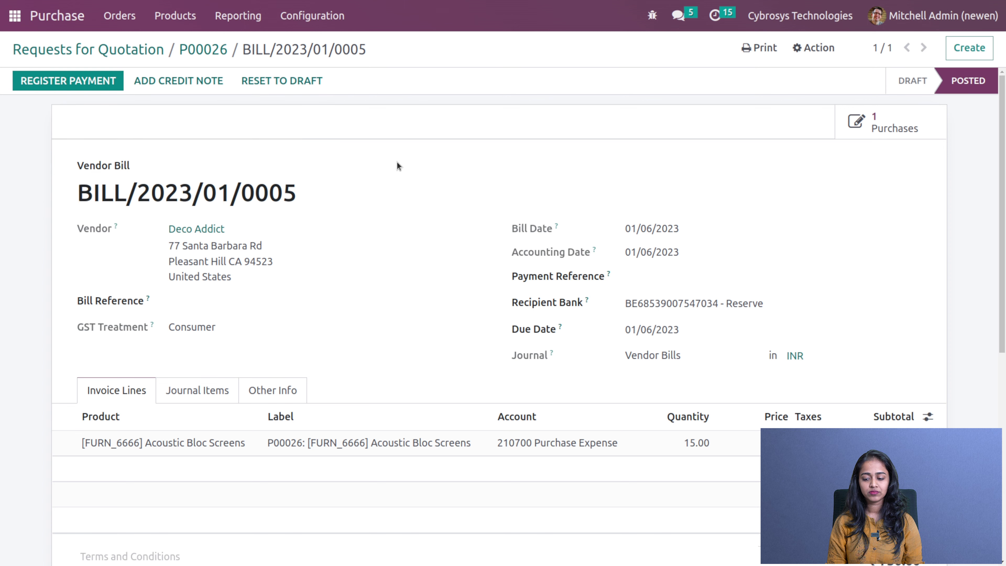
Register the ₹750 payment on the vendor bill and return to P00026 showing 15.00 billed.
{"action": "left_click", "coordinate": [90, 82]}
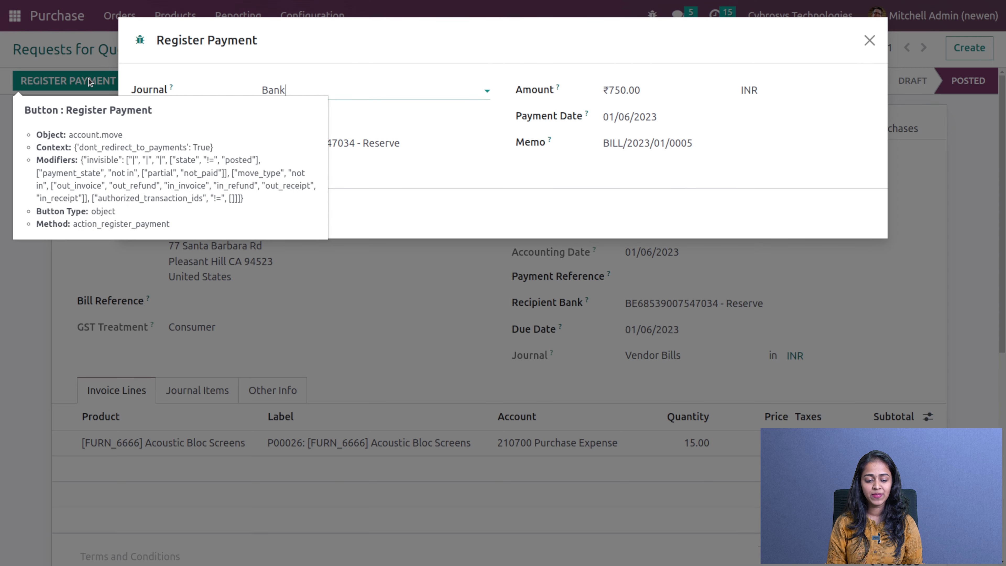
{"action": "left_click", "coordinate": [205, 212]}
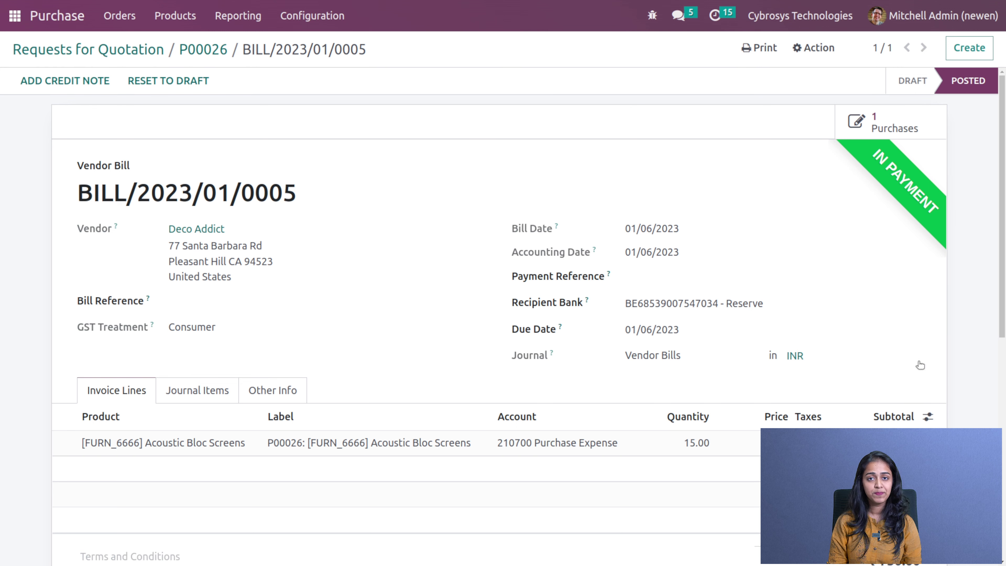
{"action": "left_click", "coordinate": [194, 51]}
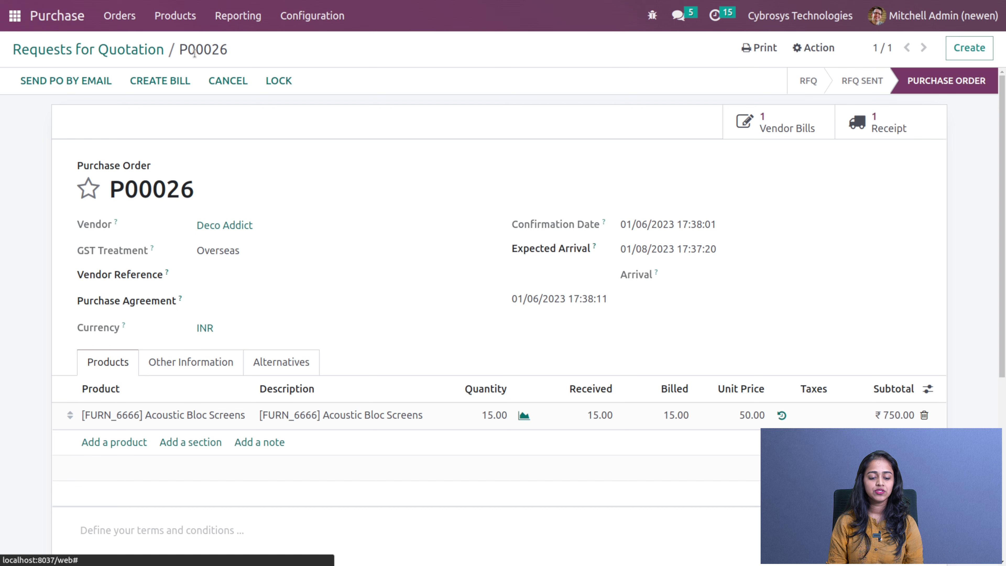